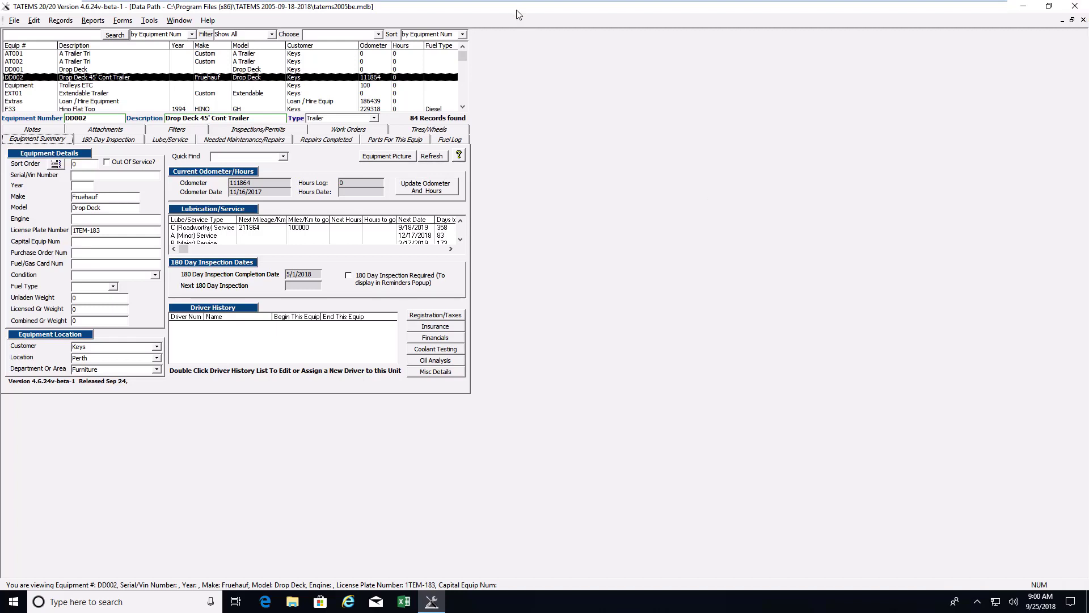
Enable the Resize For Higher/Different Resolution Screen option in the user preferences and confirm
click(151, 21)
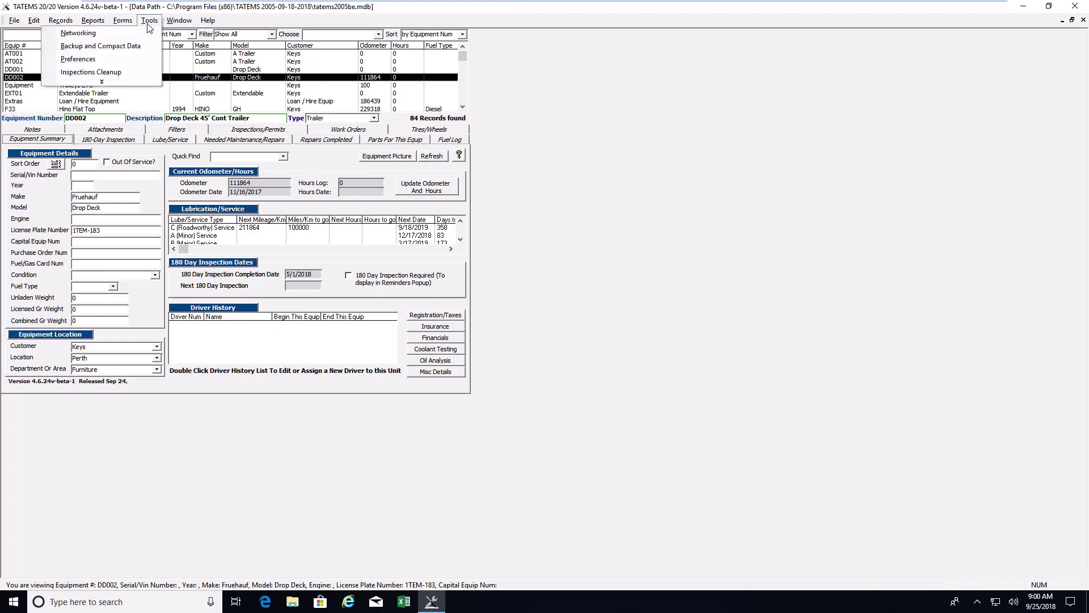
click(100, 56)
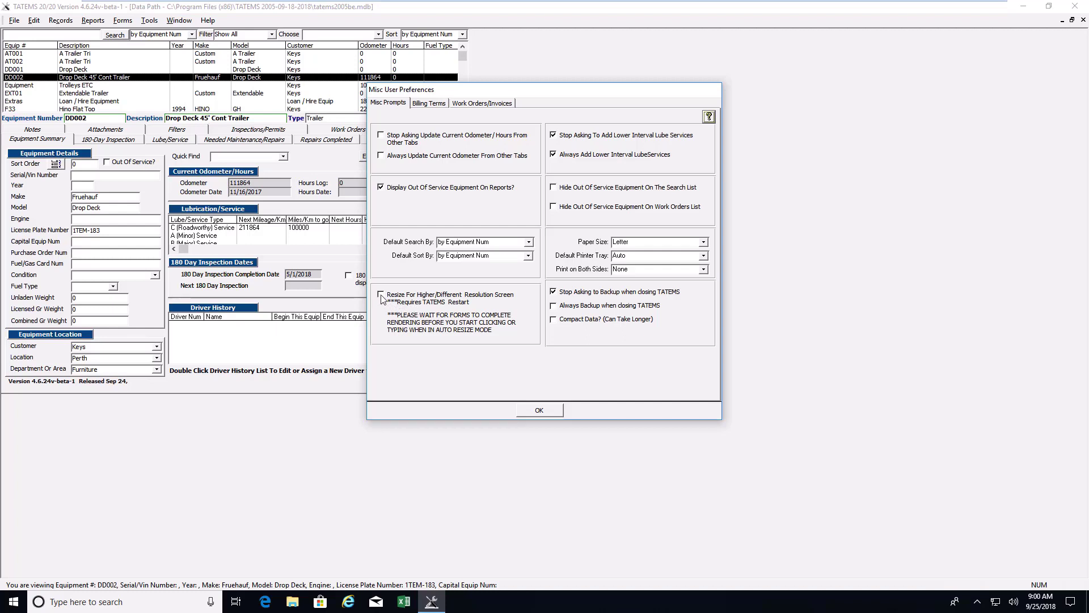
click(539, 413)
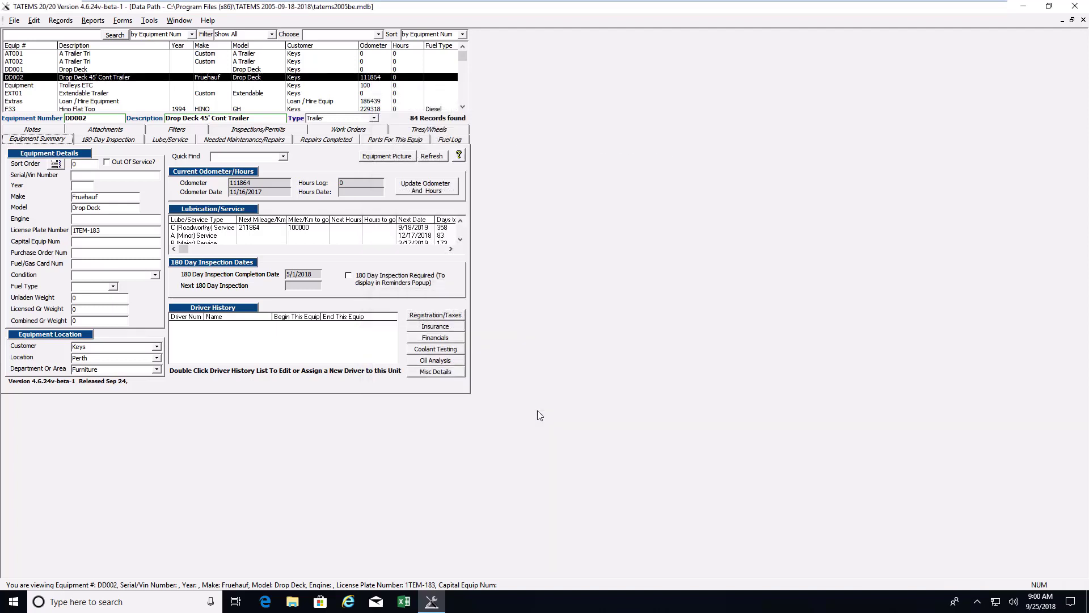
Restart TATEMS 20-20, continuing the trial without a registration number and dismissing the startup notices
click(15, 20)
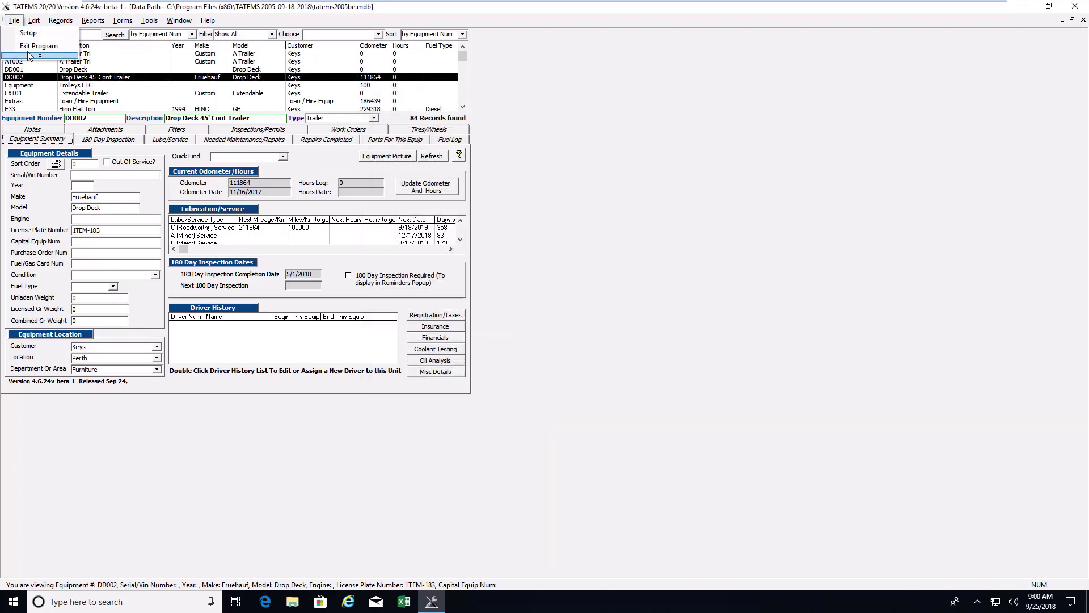
click(29, 46)
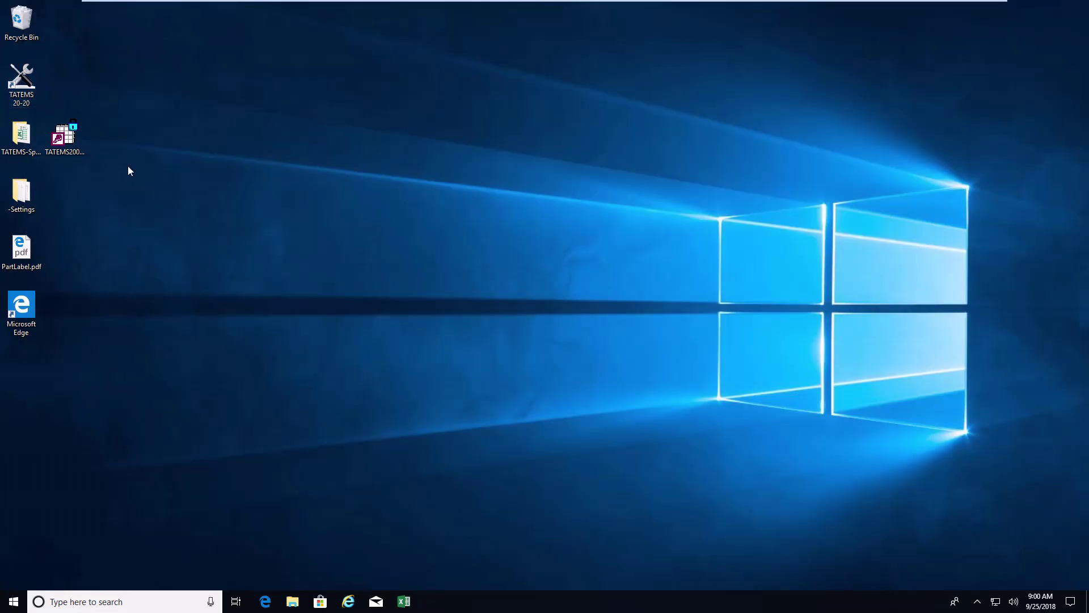
double_click(21, 85)
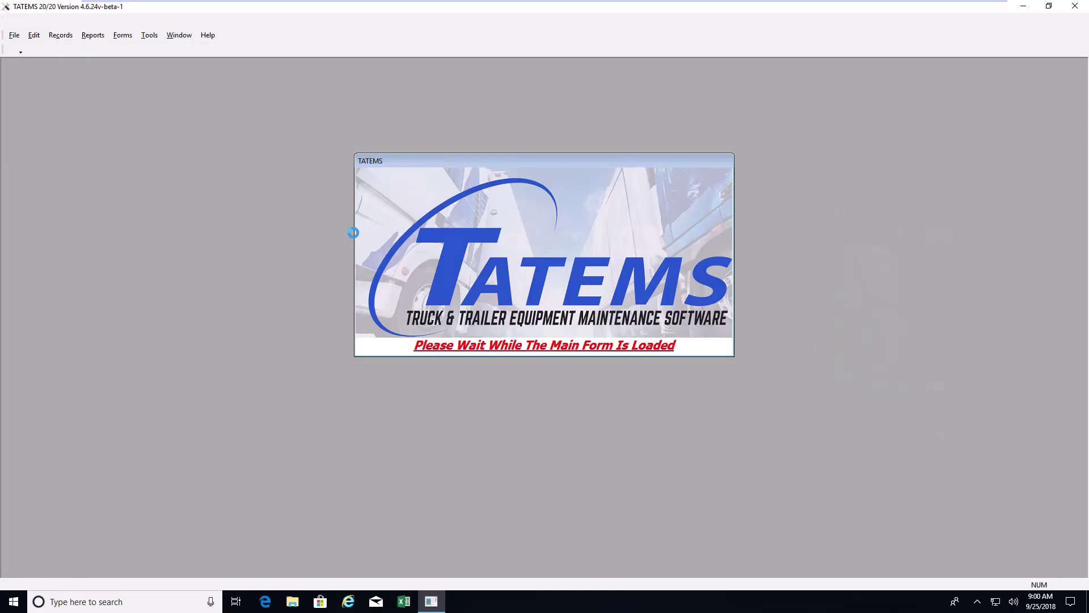
click(525, 370)
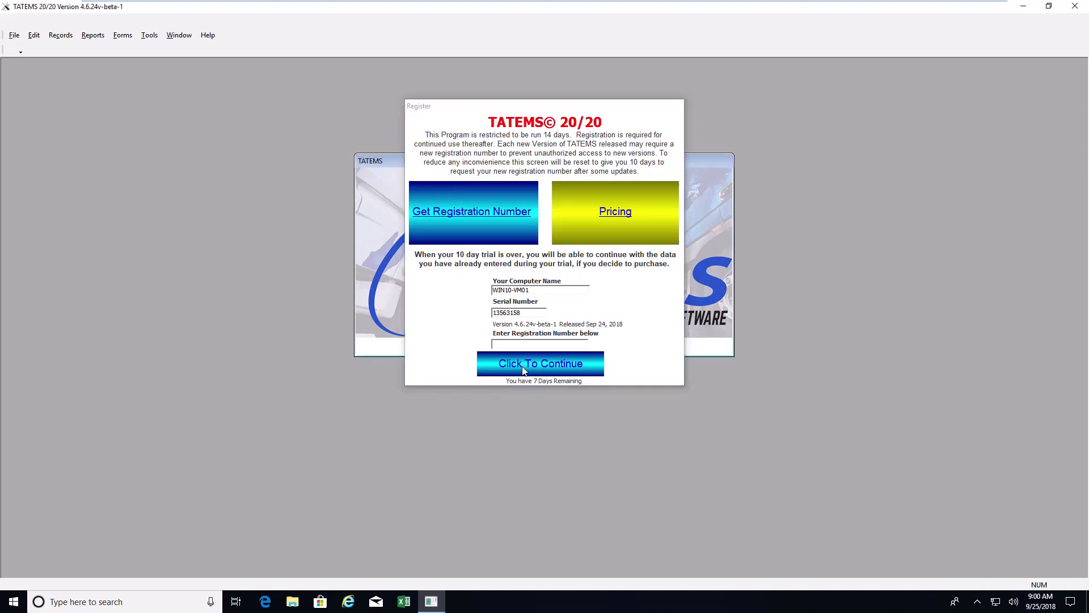
click(632, 337)
click(628, 363)
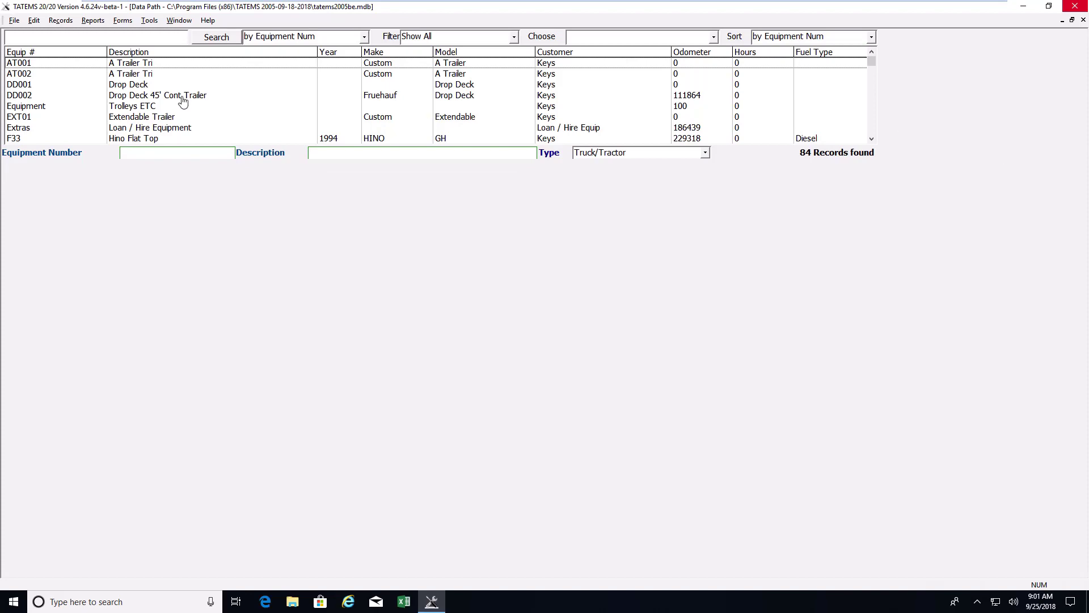
Open the DD001 Drop Deck equipment record and view its lube/service, needed maintenance, completed repairs and parts pages
click(142, 88)
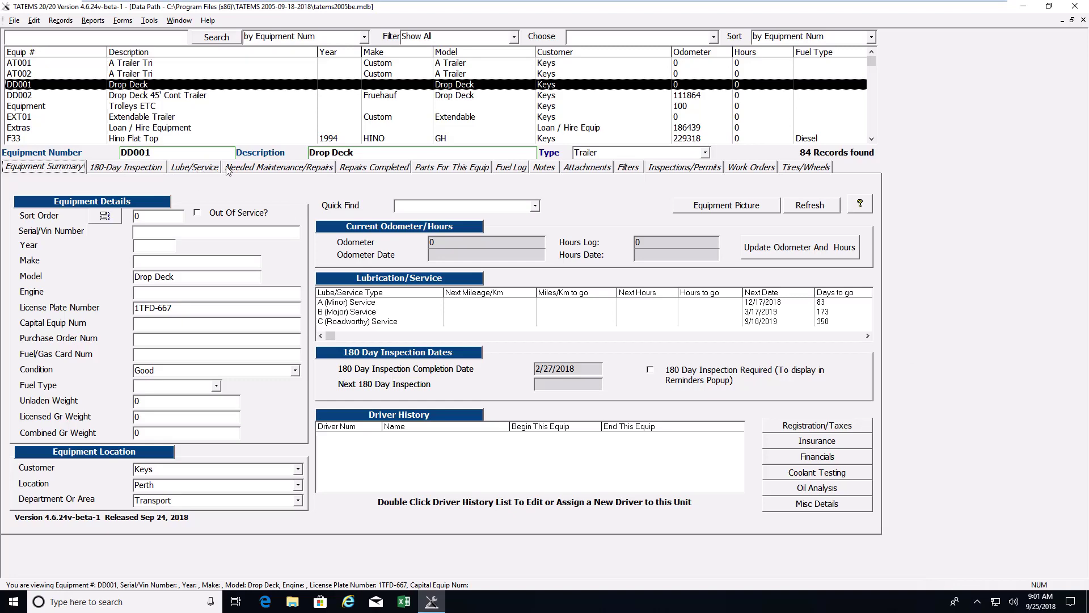
click(193, 169)
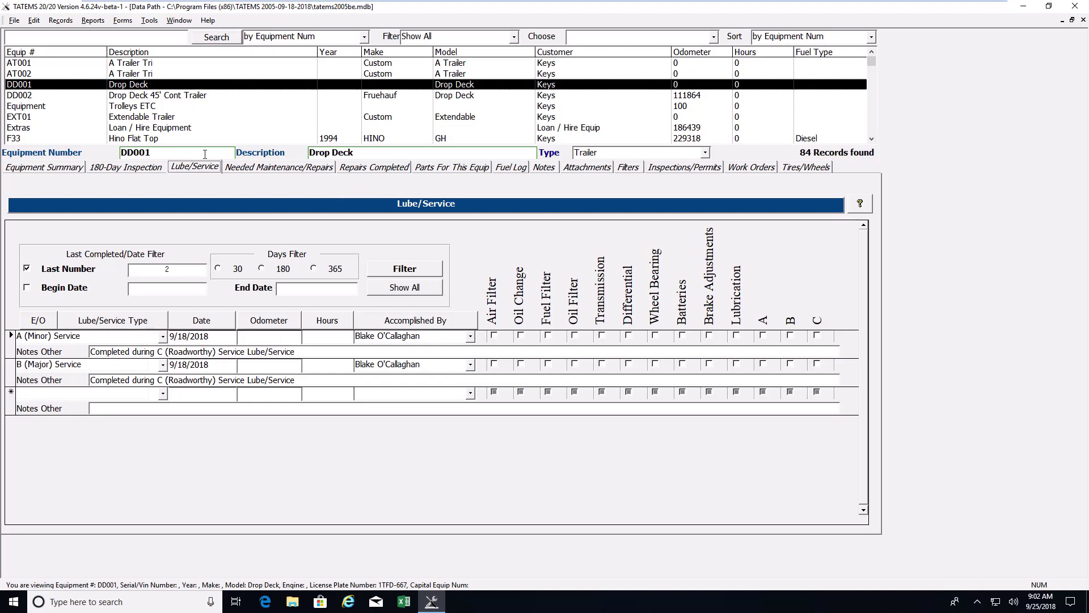
click(272, 170)
click(379, 169)
click(446, 171)
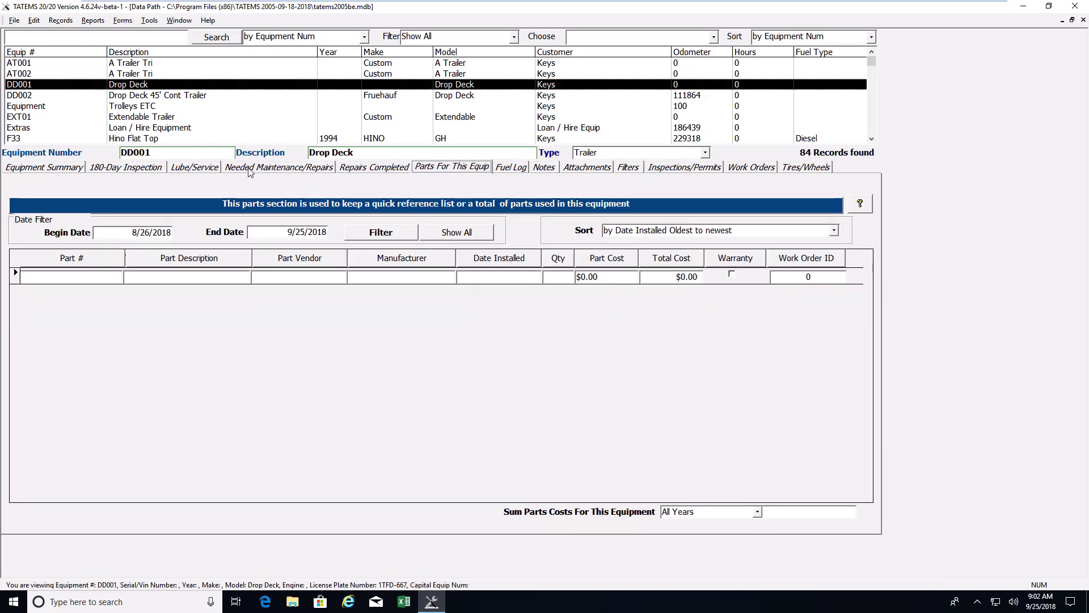
View the 180-day inspections of DD001 and bring up a new inspection form, closing it without entries
click(126, 170)
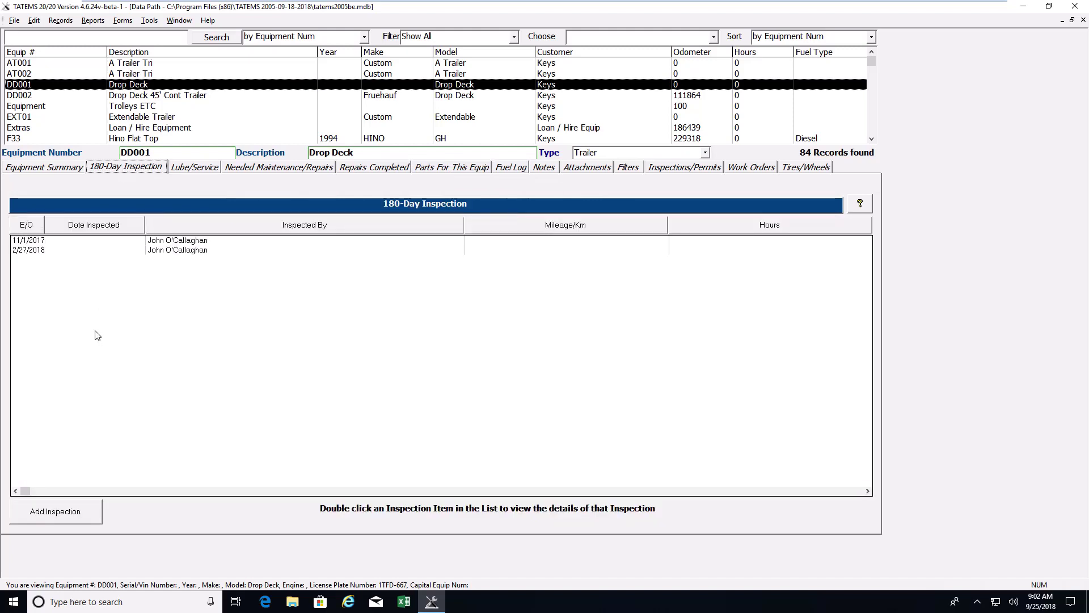
click(67, 515)
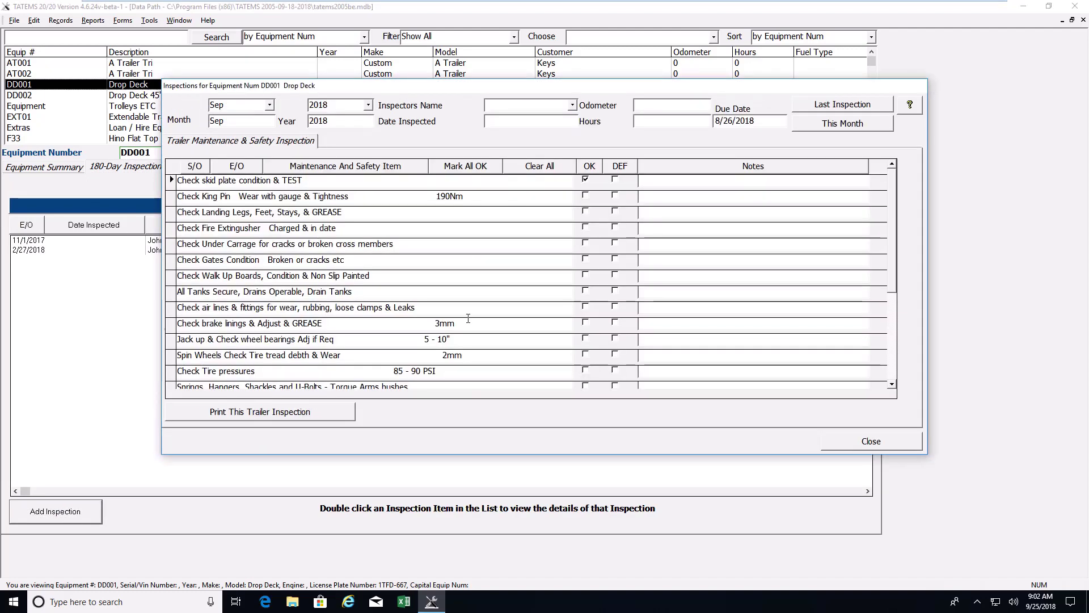
click(869, 440)
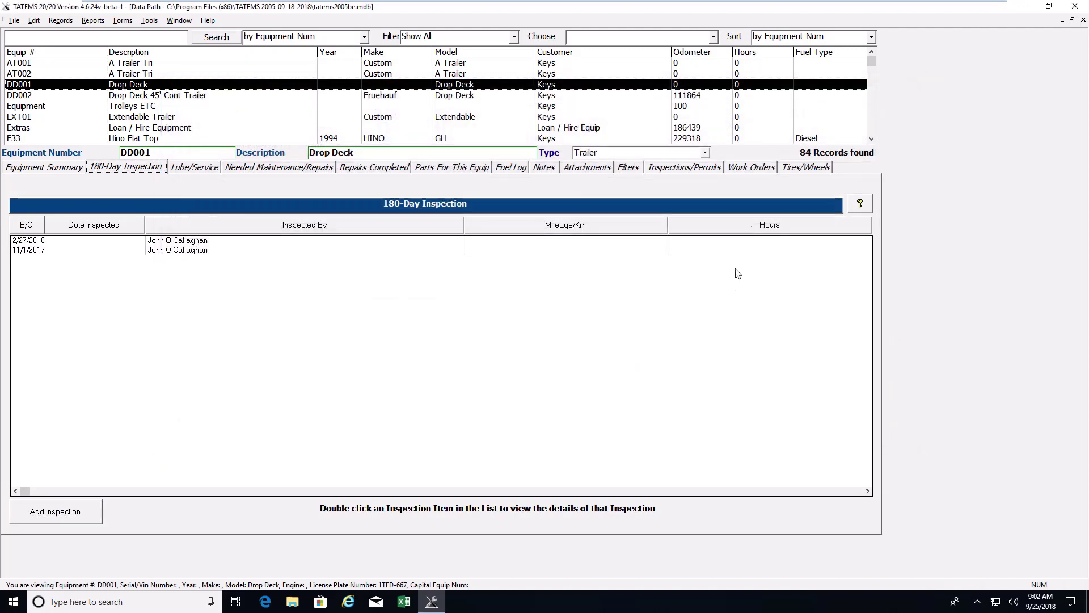
Start a new work order for DD001 and look through its labor and parts entry forms
click(750, 167)
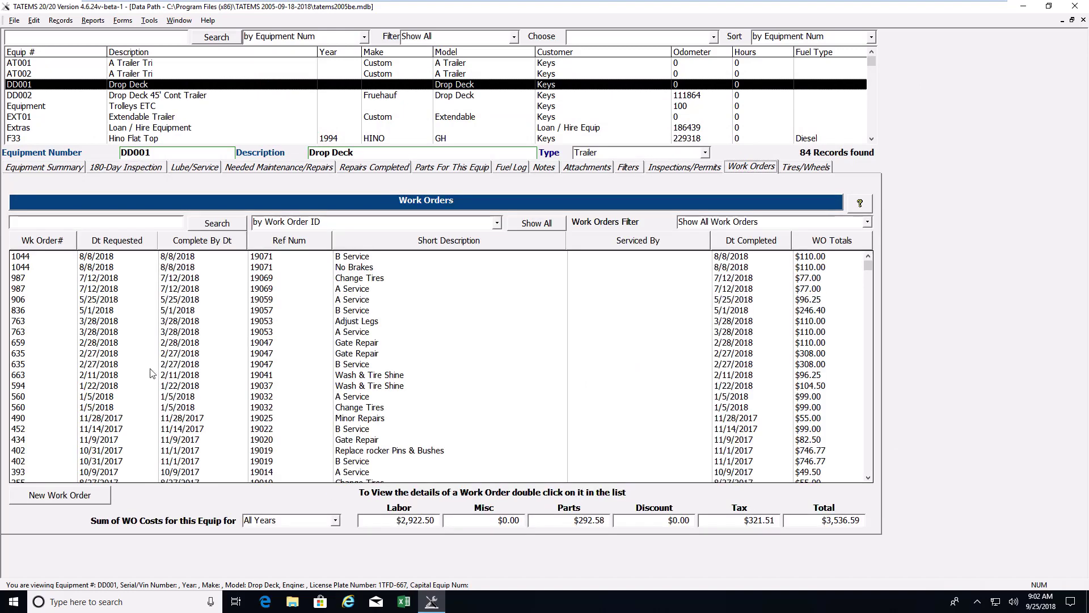
click(60, 495)
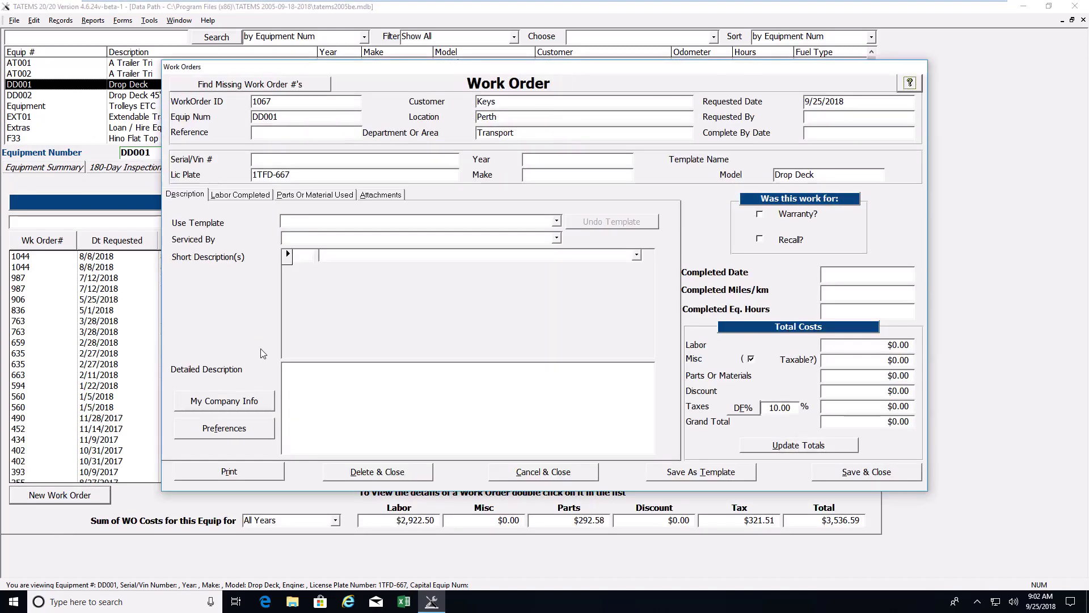
click(237, 196)
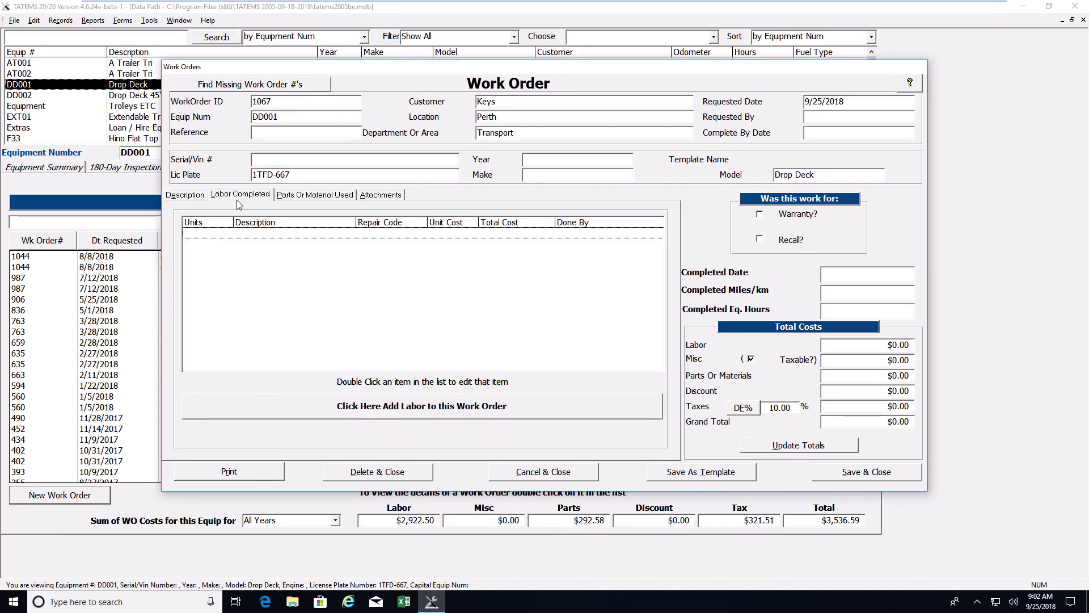
click(384, 413)
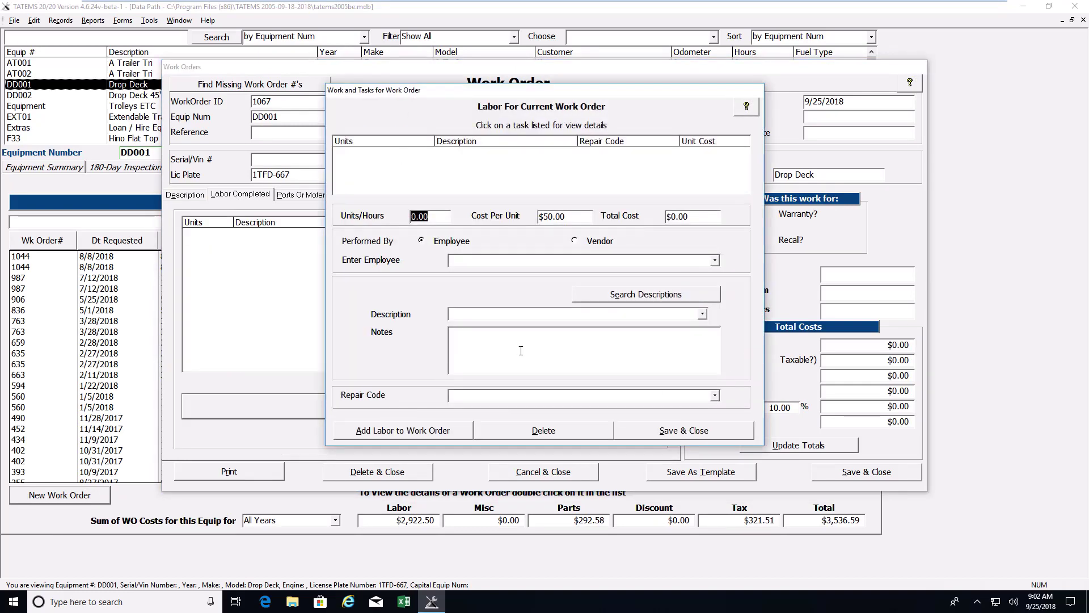
click(712, 432)
click(331, 197)
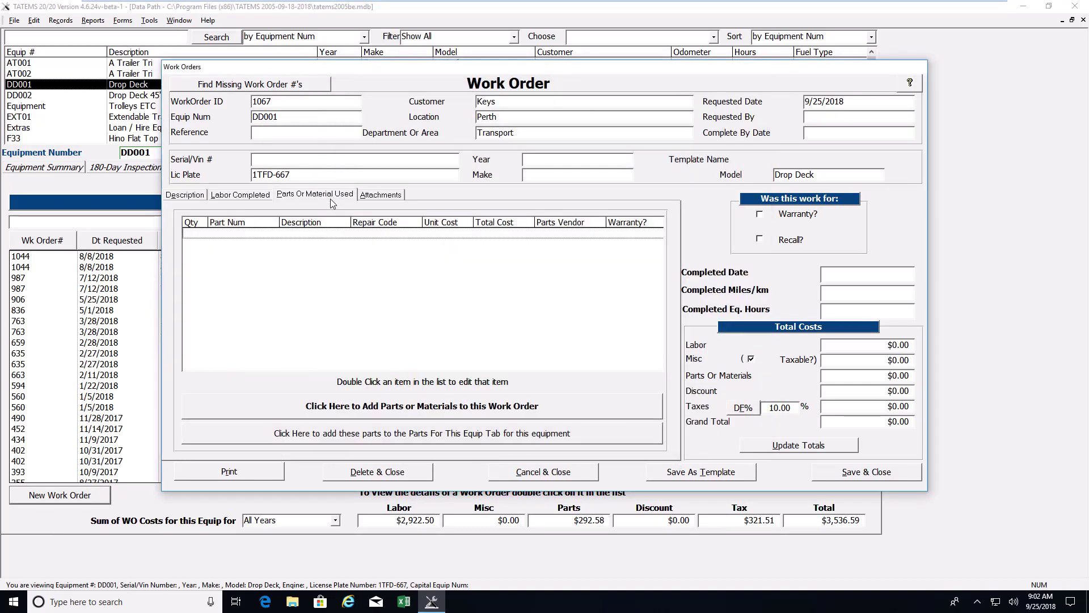
click(428, 406)
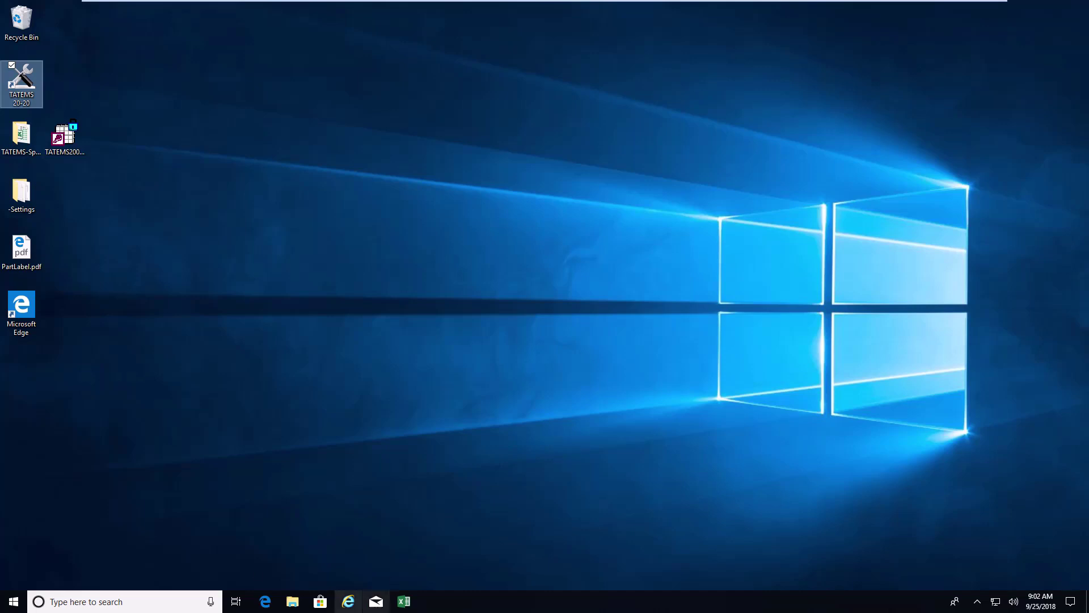
Launch TATEMS 20-20 from the desktop, continue the trial and dismiss the startup notices
double_click(21, 81)
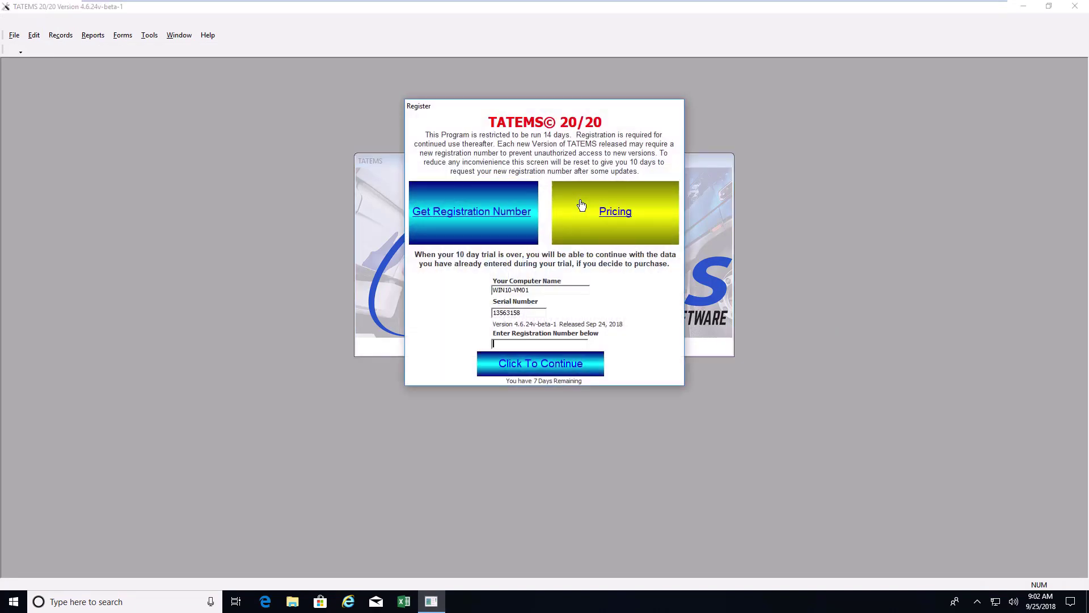
click(595, 365)
click(630, 336)
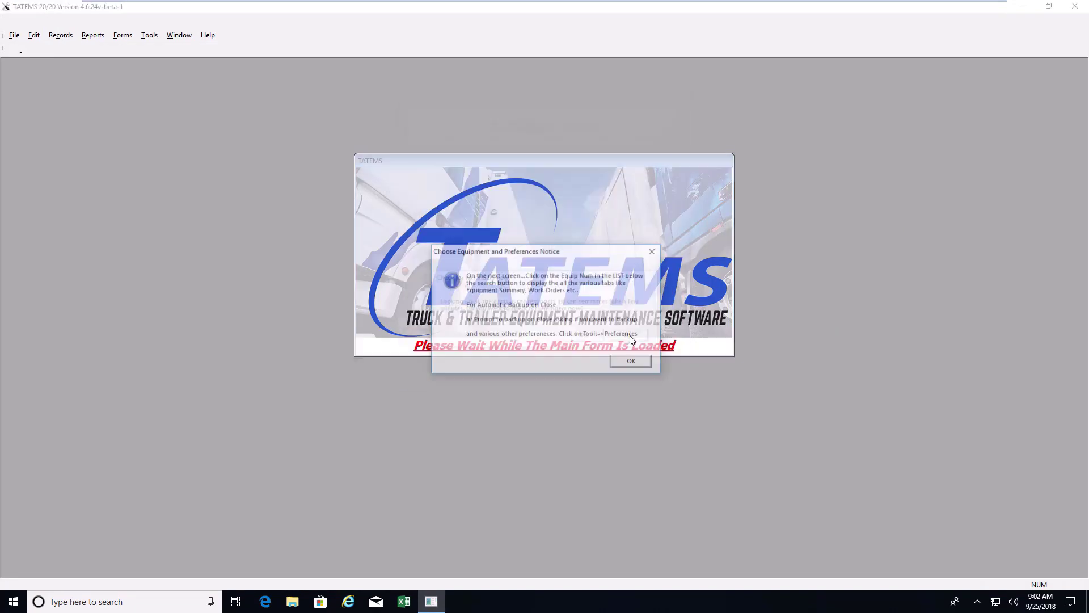
click(626, 362)
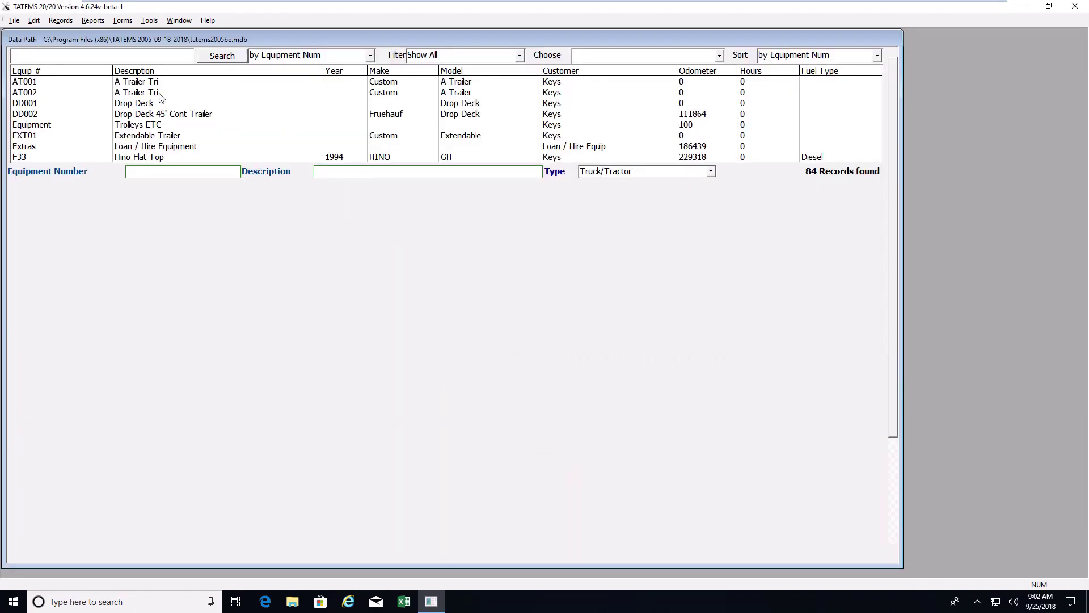
Disable the Resize For Higher/Different Resolution Screen option in the user preferences and confirm
click(150, 22)
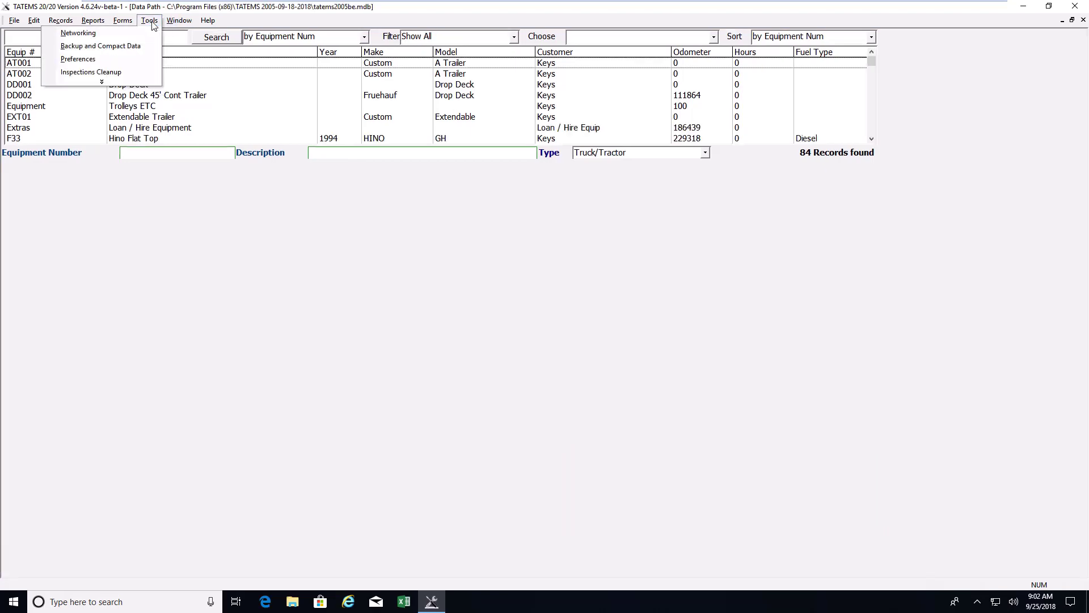
click(77, 59)
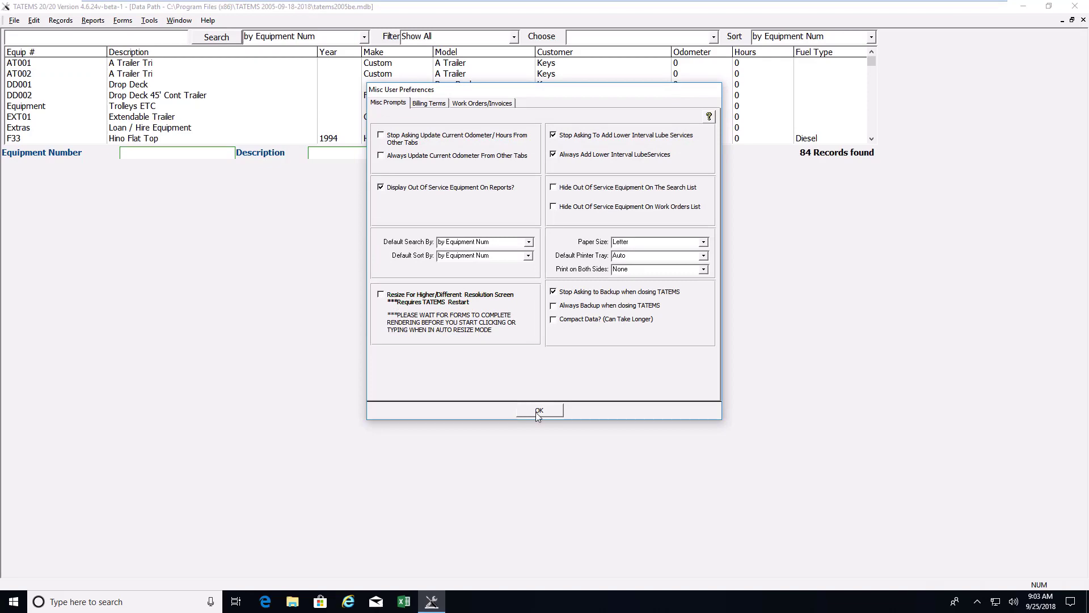
click(539, 410)
Restart TATEMS 20-20 past the trial screen and startup notices, and open the Trolleys ETC equipment record
click(14, 21)
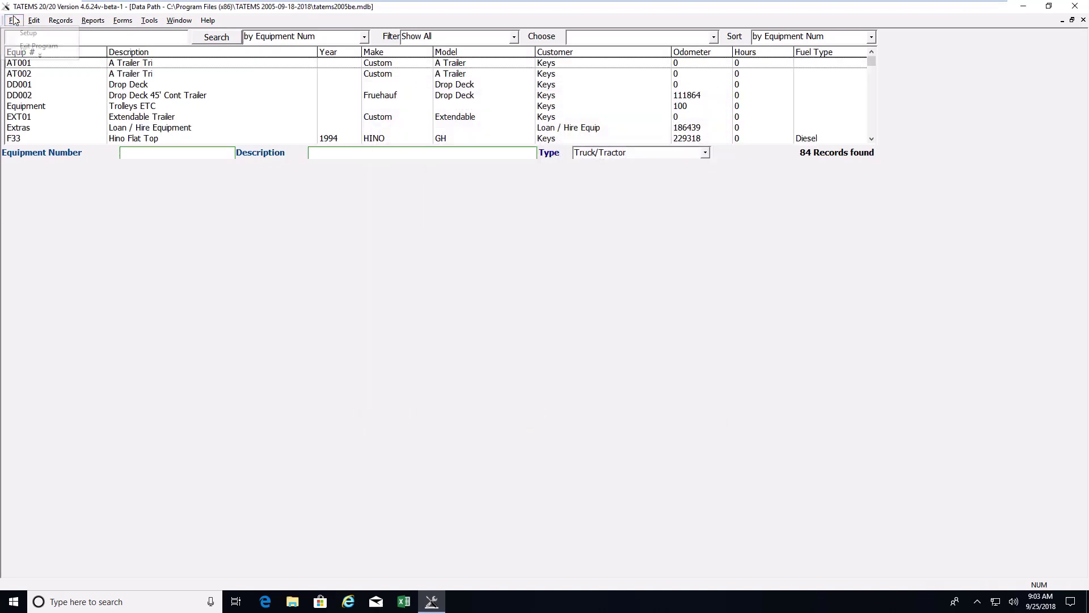
click(22, 44)
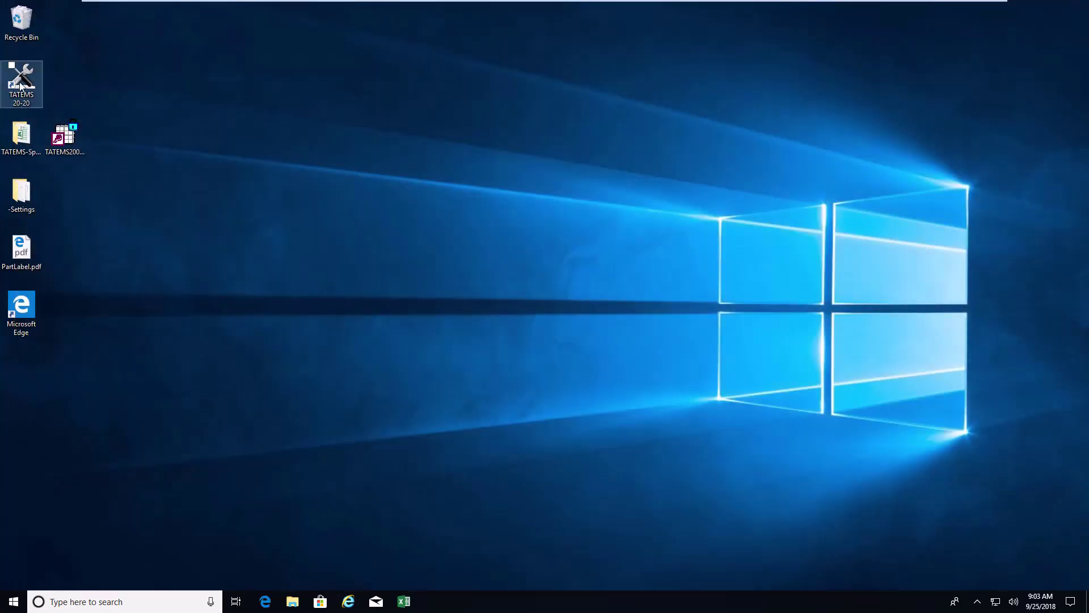
double_click(17, 79)
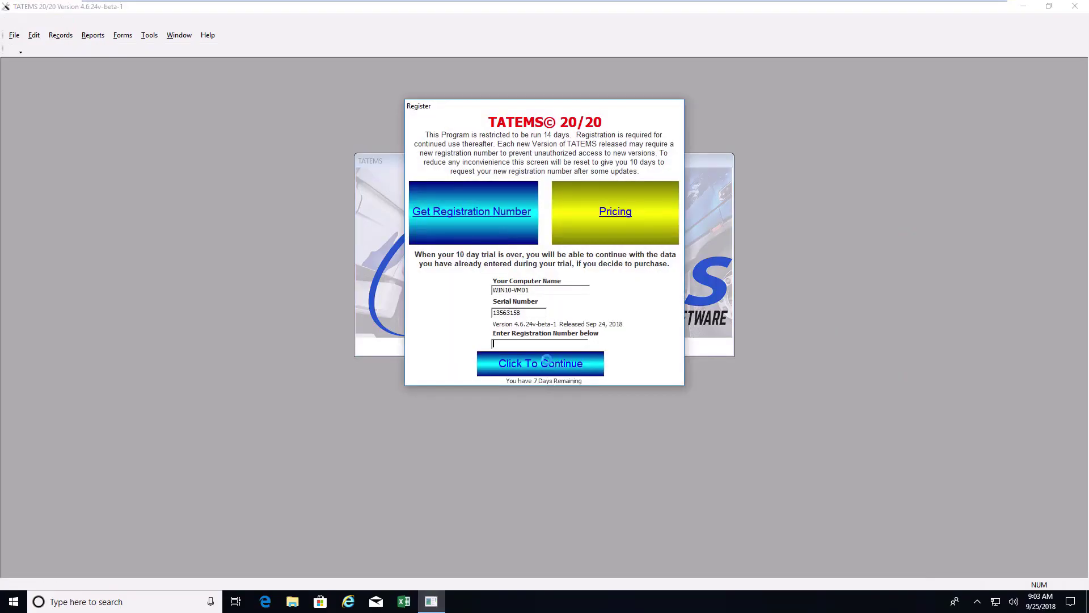
click(547, 362)
click(635, 337)
click(639, 365)
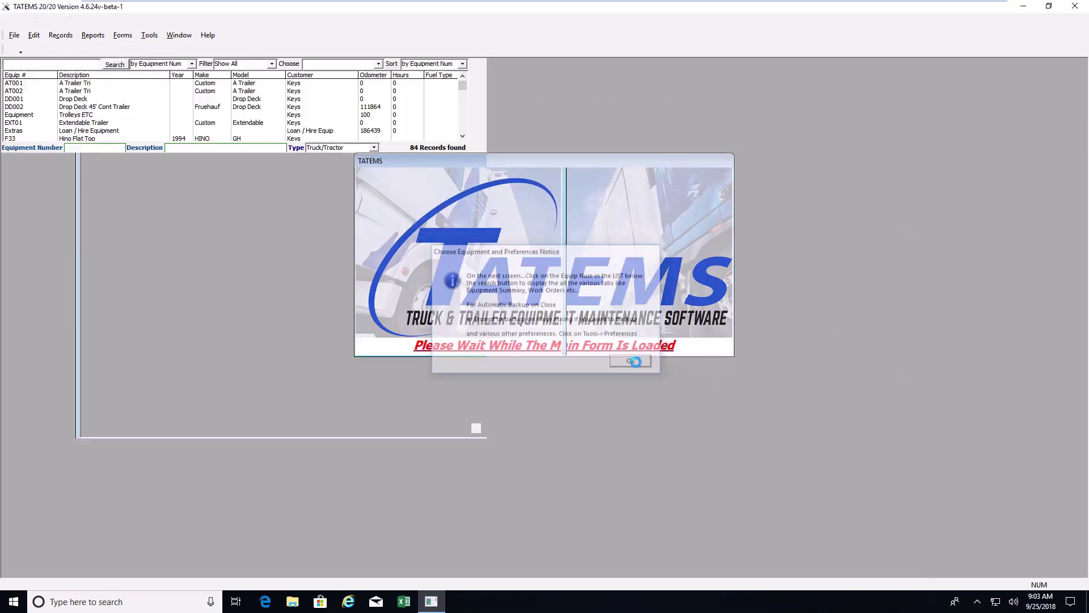
click(116, 86)
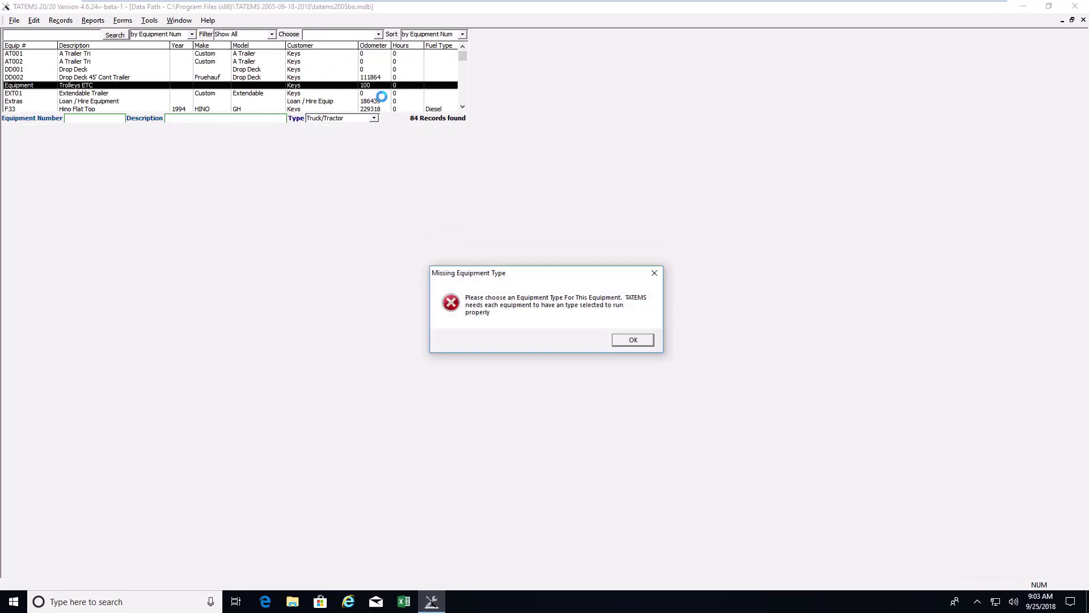
click(633, 339)
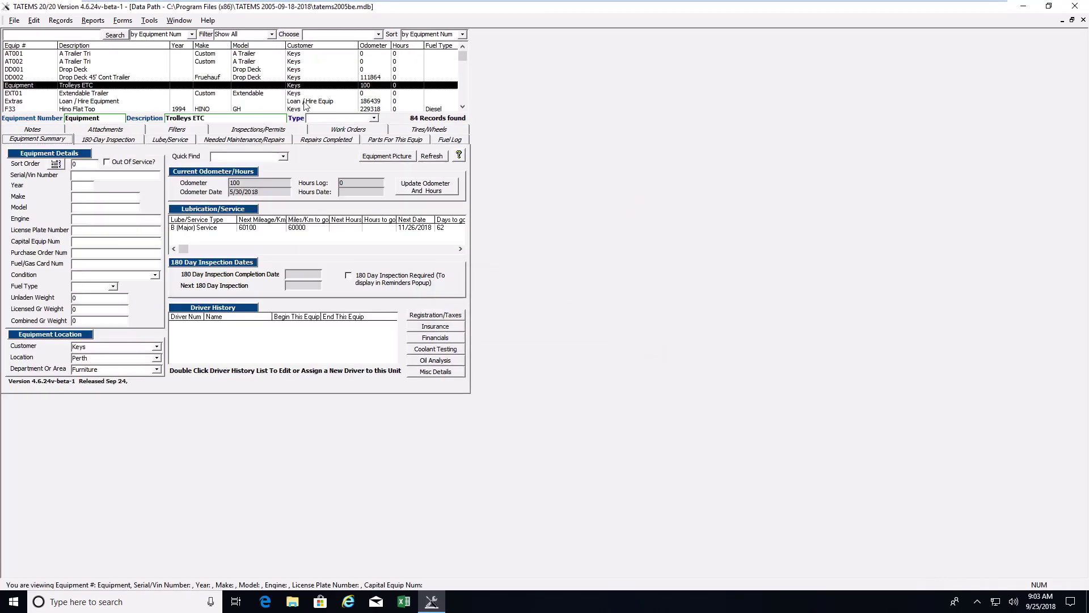